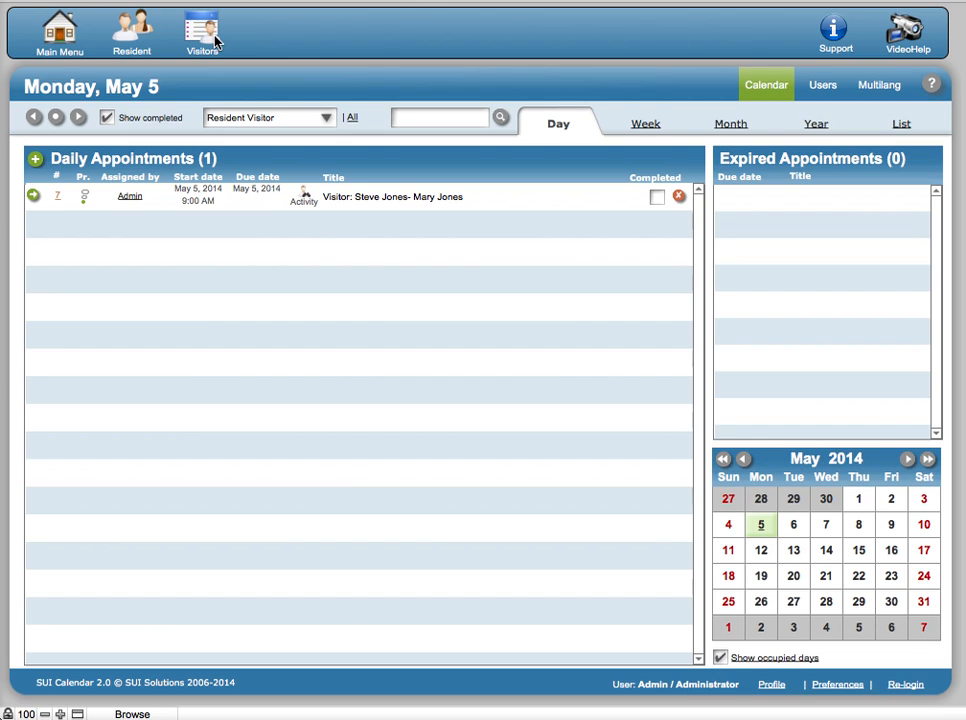
Step: Open the resident records and browse the Resident Select list
left_click(135, 37)
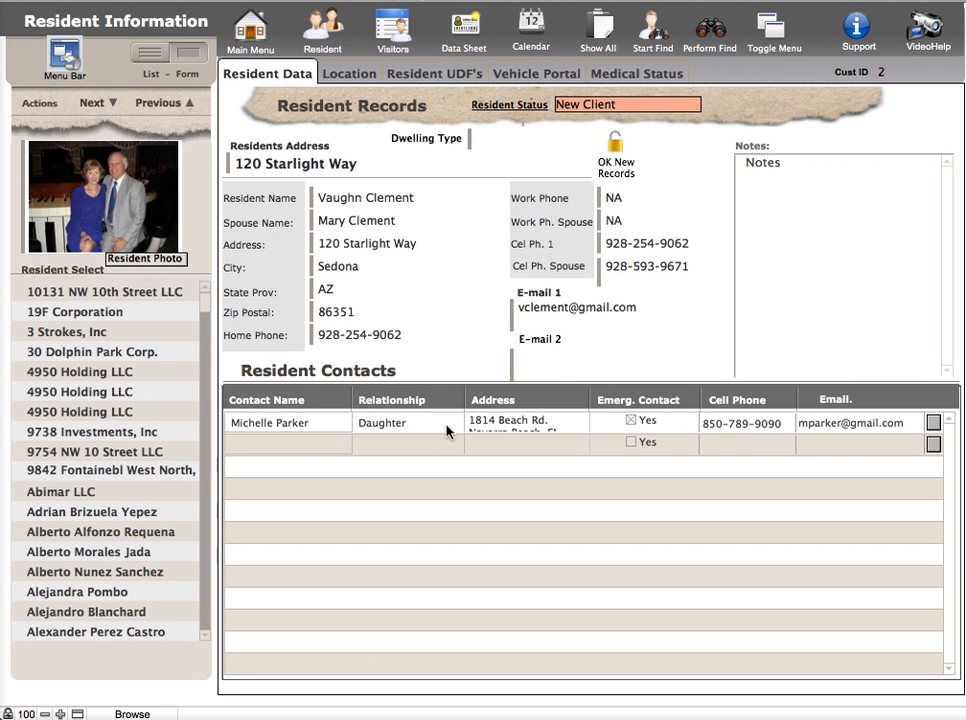
left_click(322, 447)
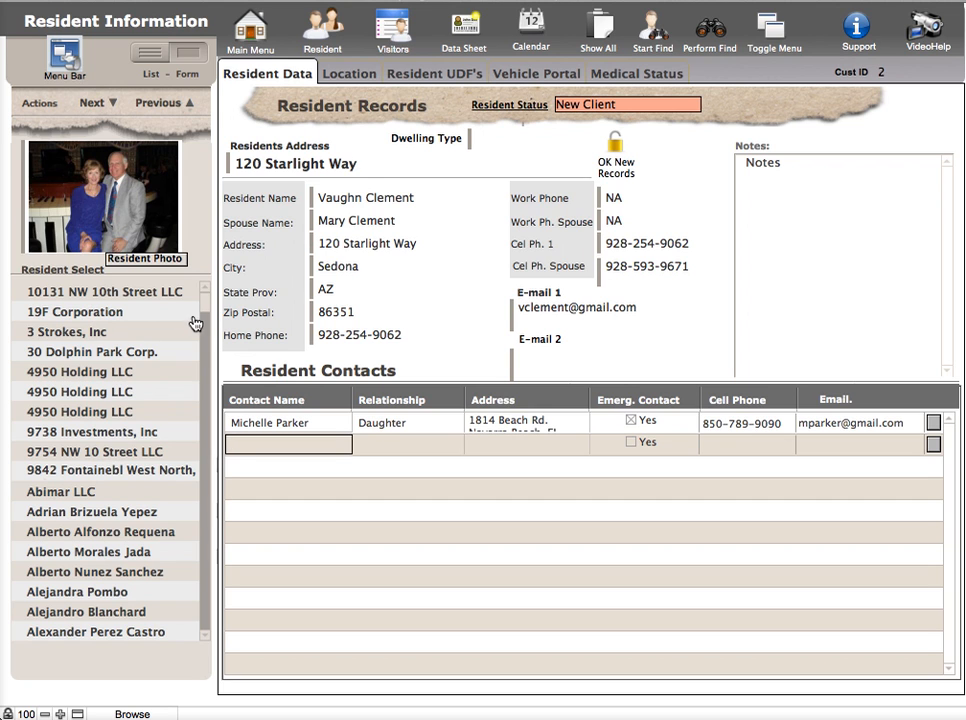
left_click_drag(205, 306, 227, 460)
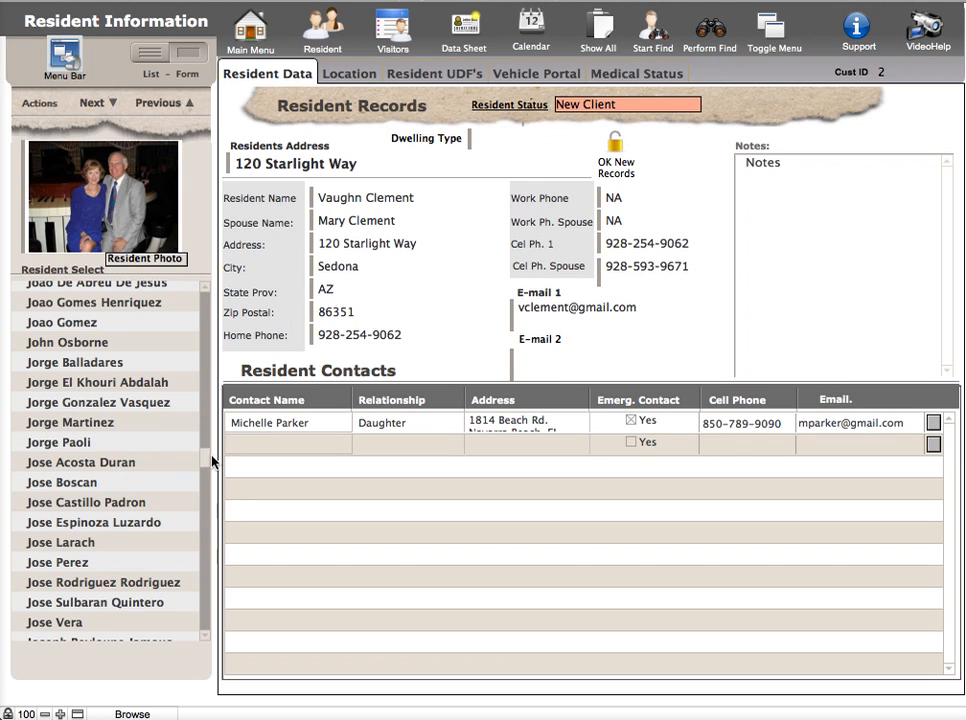
left_click_drag(207, 461, 208, 244)
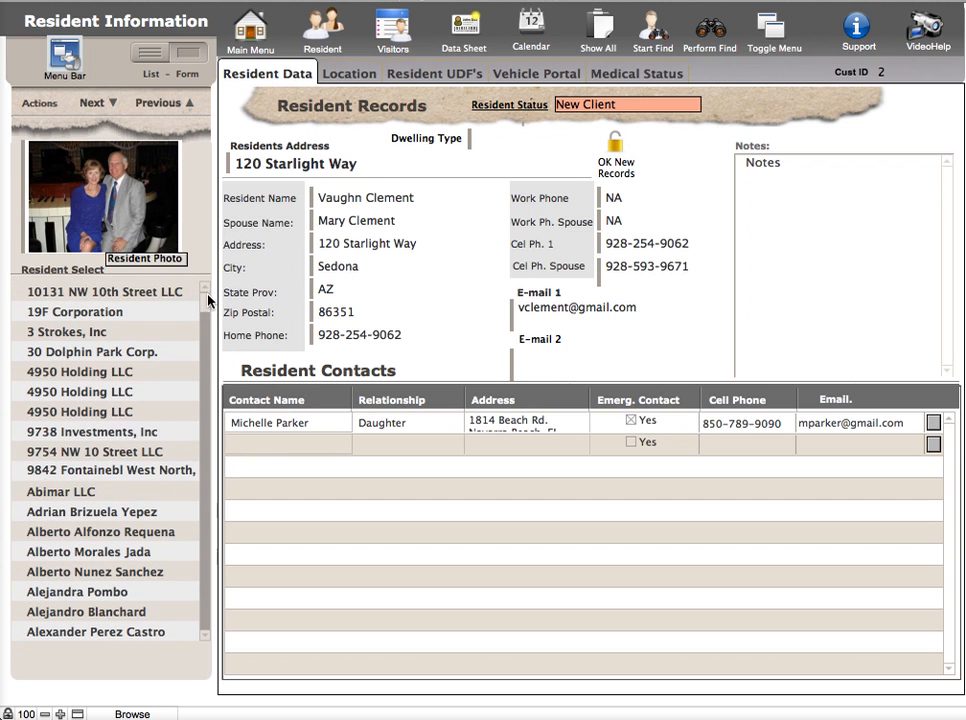
Step: Find the resident's record by searching the Resident Name field for the resident's first name
left_click(652, 35)
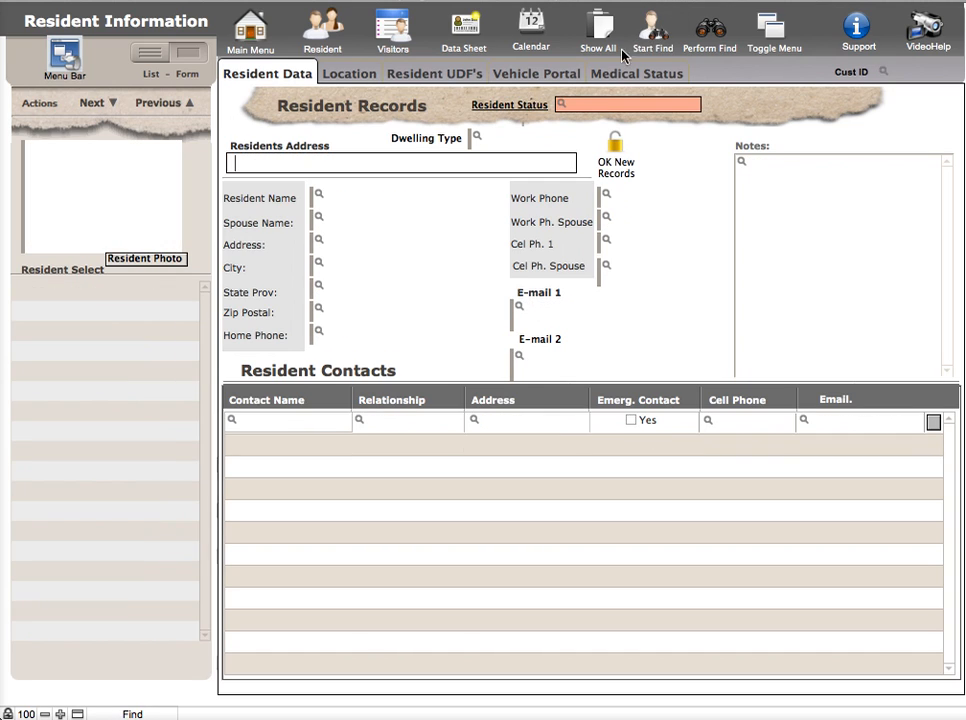
left_click(347, 196)
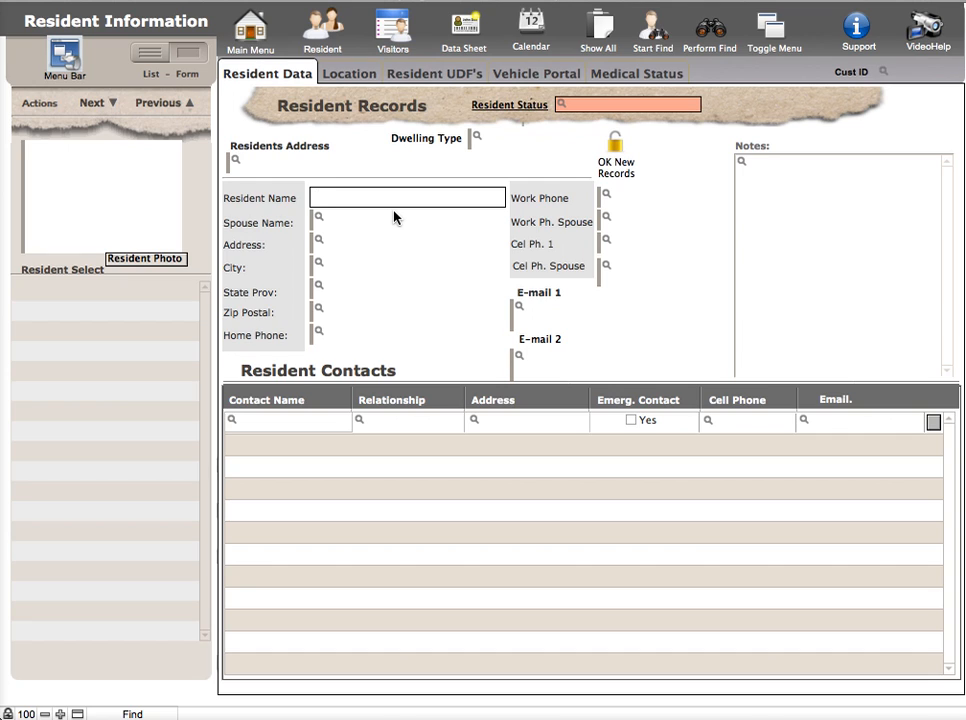
type("vaughn")
left_click(709, 33)
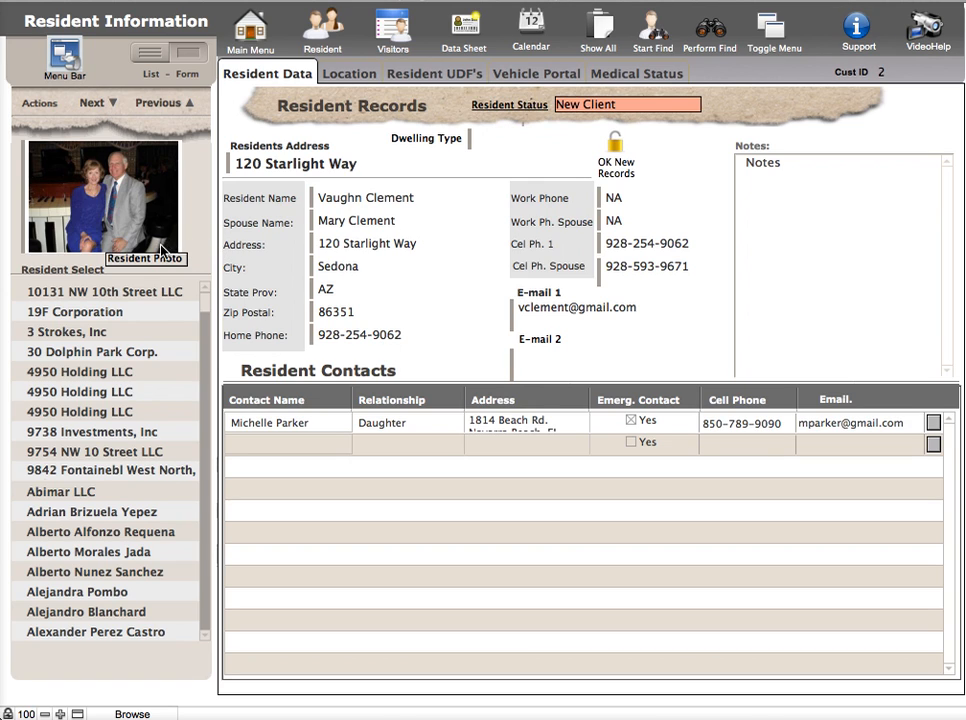
Step: Check the picture insertion options for the resident's photo and view the photo enlarged
right_click(111, 202)
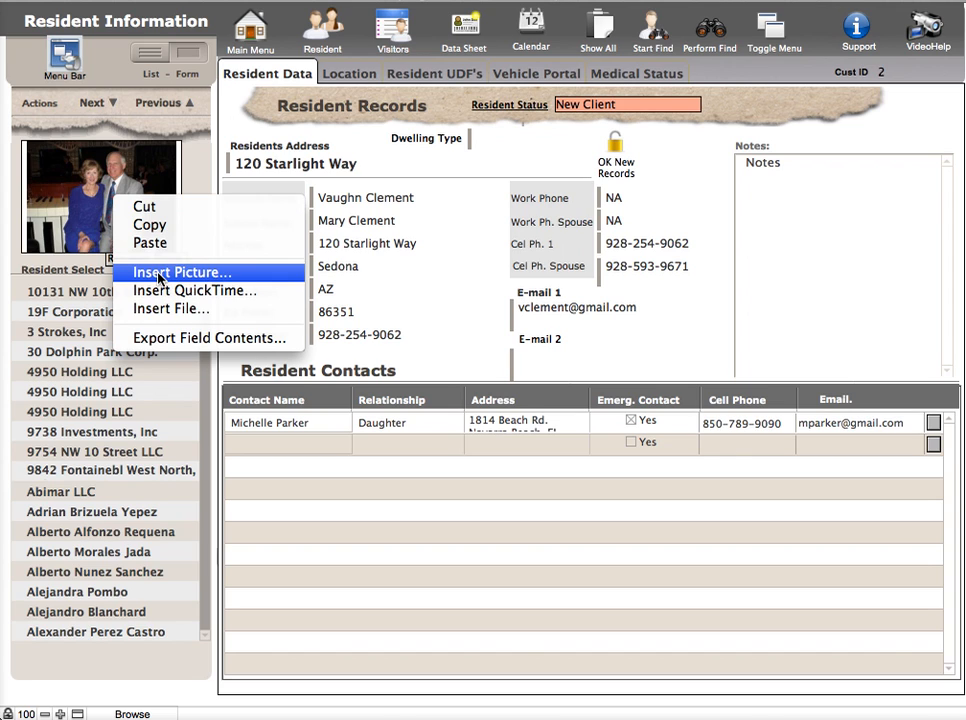
left_click(190, 186)
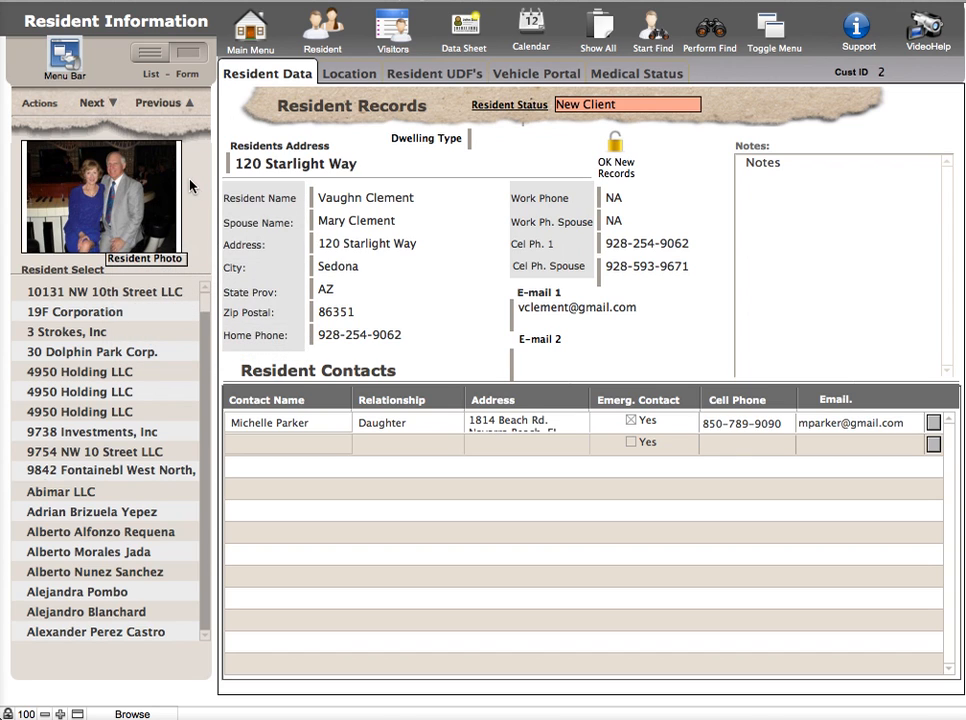
left_click(142, 262)
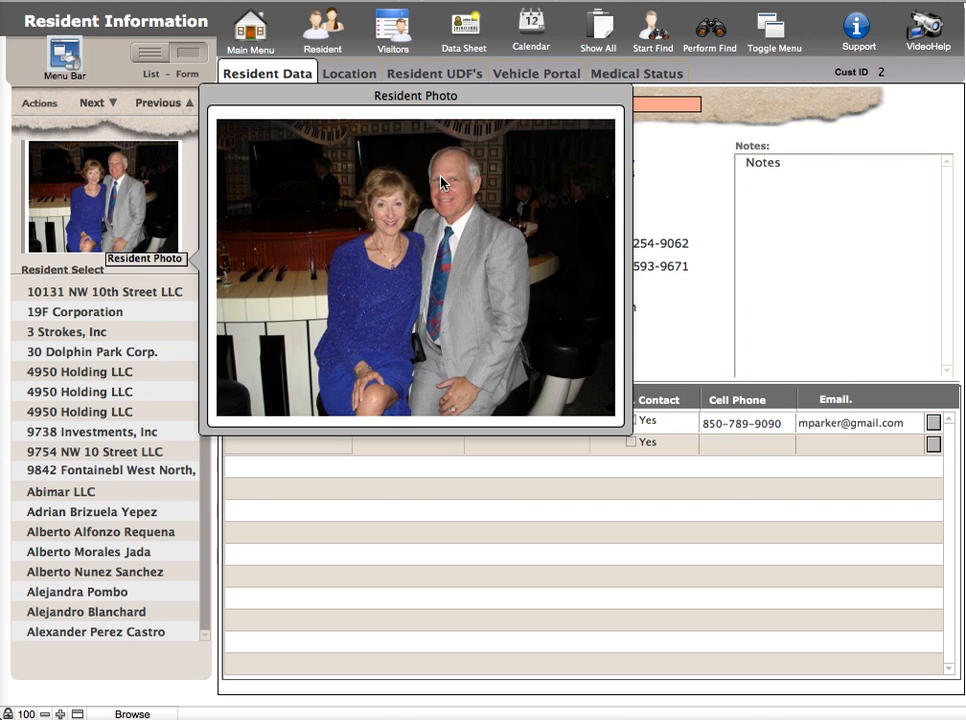
left_click(705, 220)
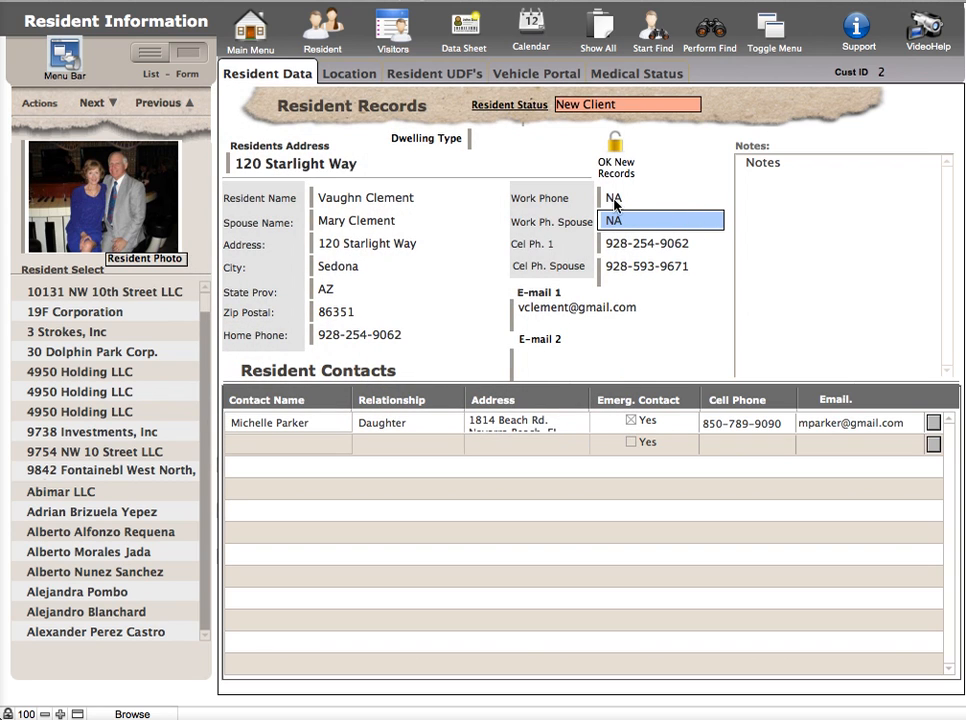
Step: Set the resident's Dwelling Type to Home
left_click(421, 166)
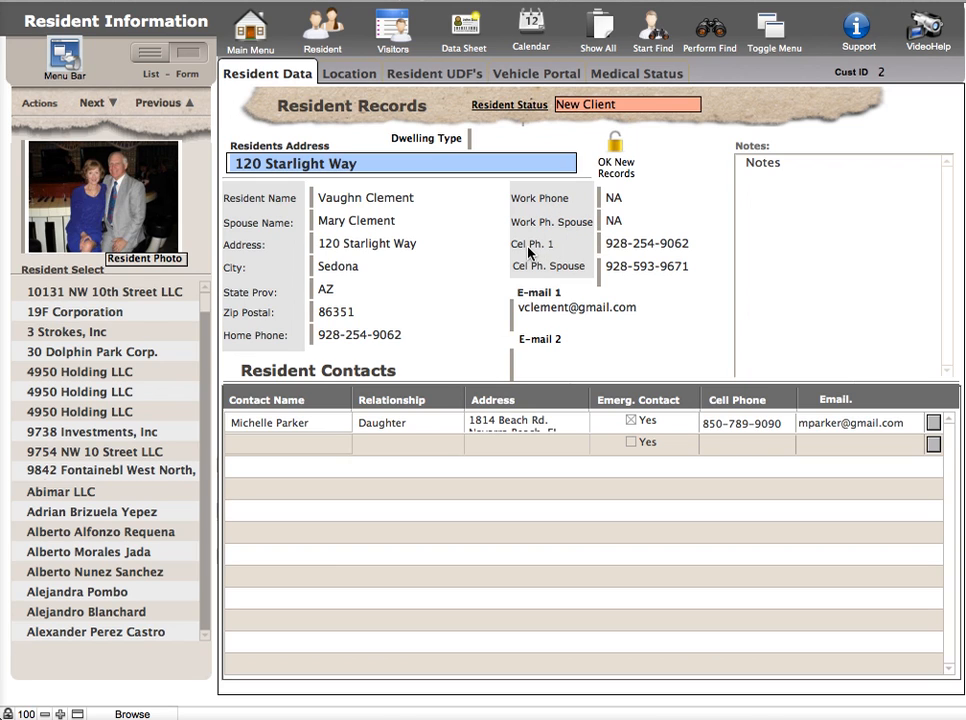
left_click(798, 207)
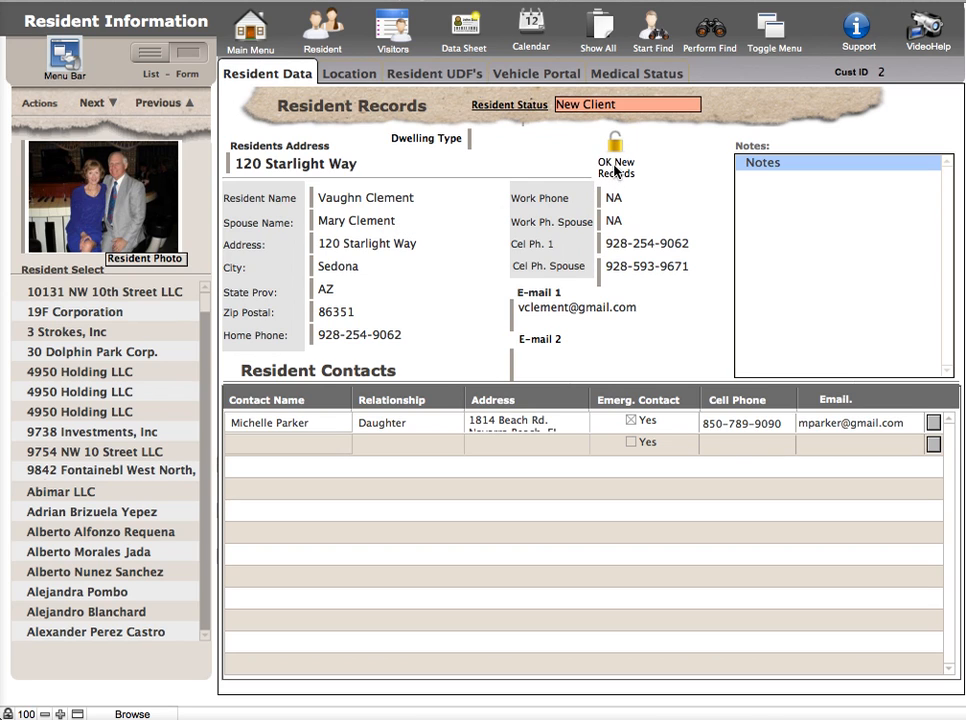
left_click(513, 138)
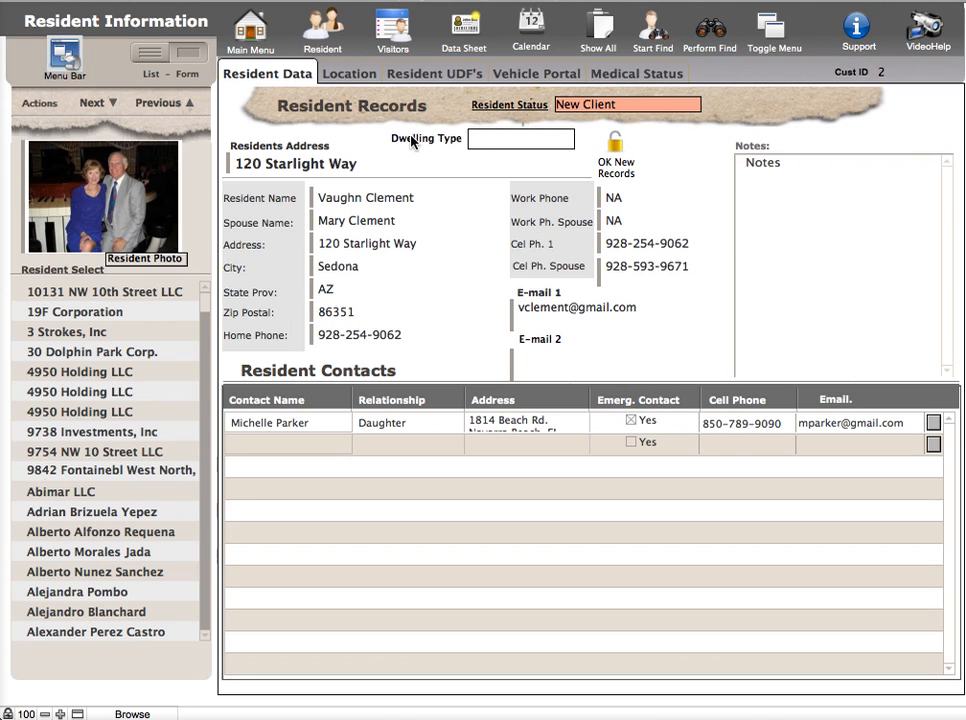
type("Home")
left_click(668, 154)
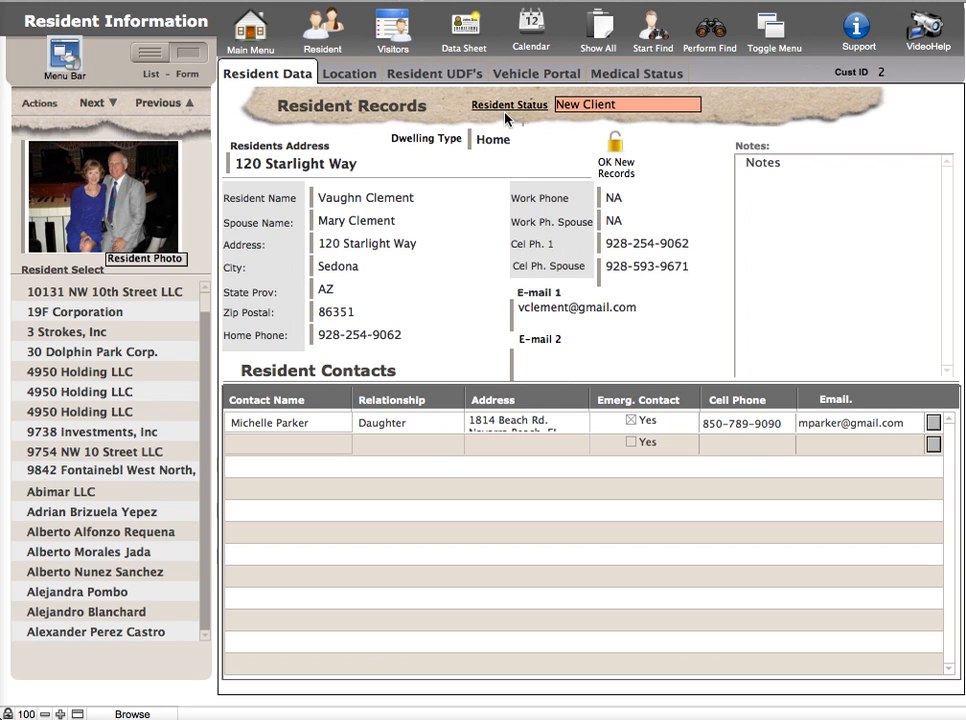
Step: Review the available Resident Status choices and their editable value list, and return to the resident's record
left_click(590, 105)
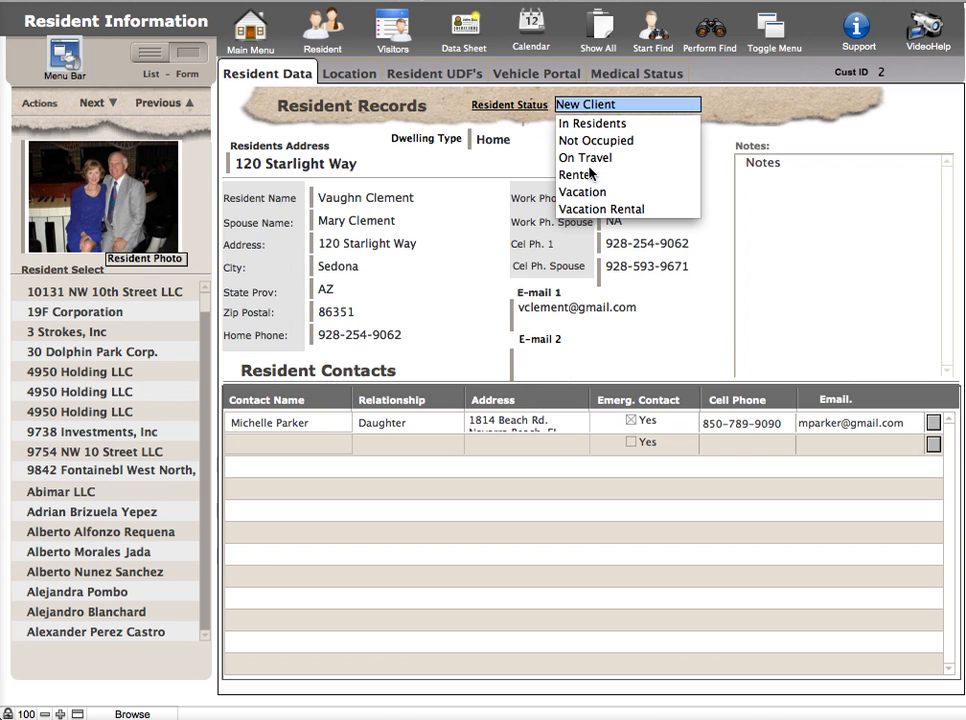
left_click(725, 104)
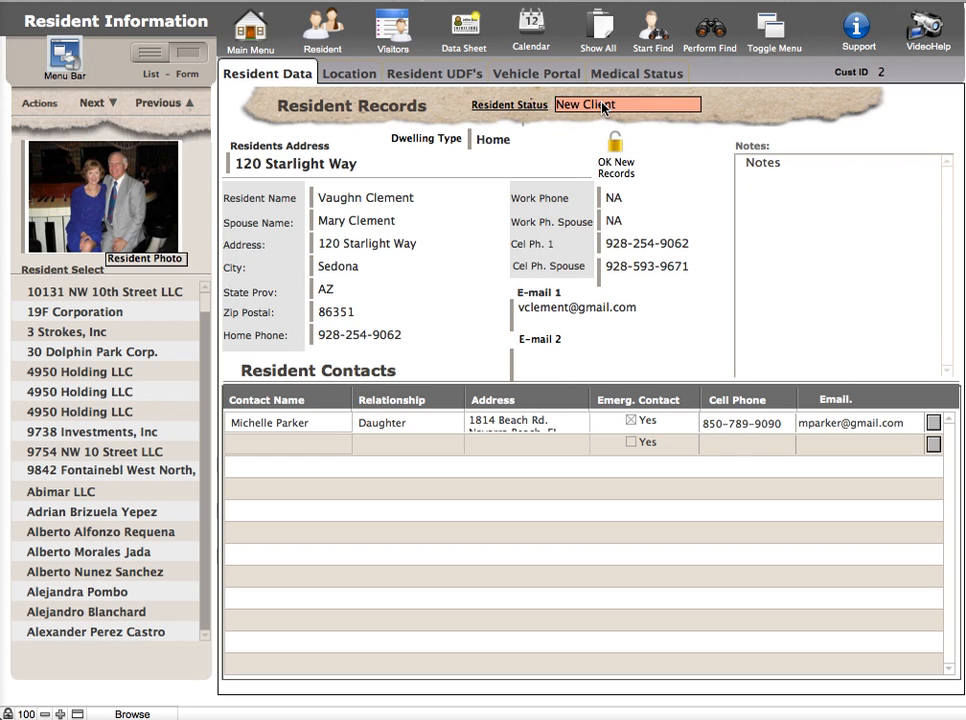
left_click(511, 109)
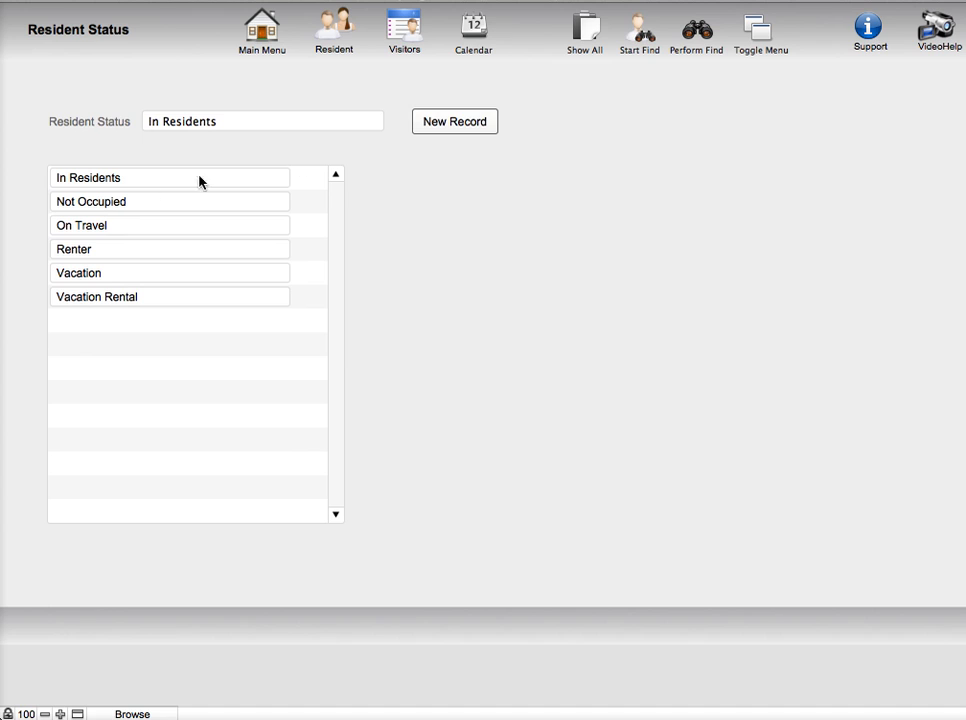
left_click(169, 128)
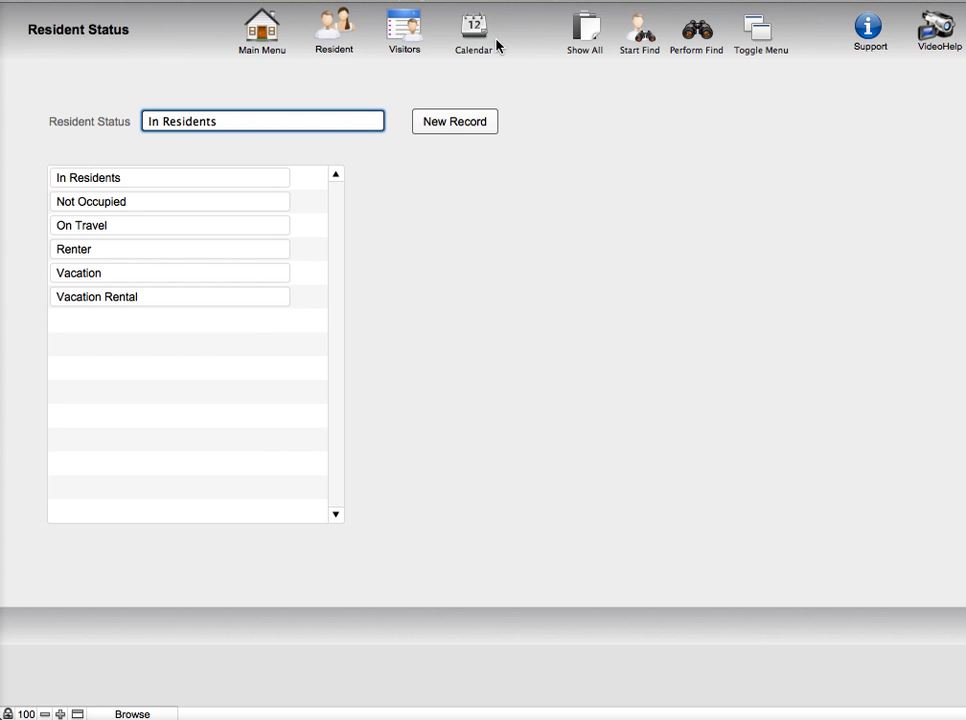
left_click(330, 32)
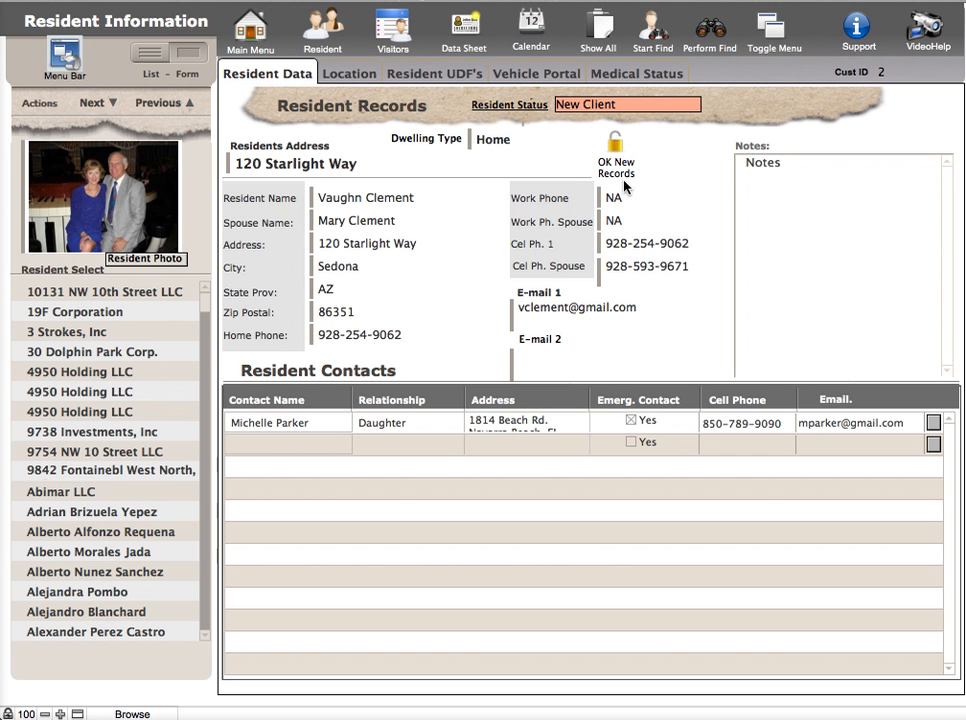
Step: Examine the resident's location map and optional UDF fields, including the family picture options and number of children
left_click(355, 80)
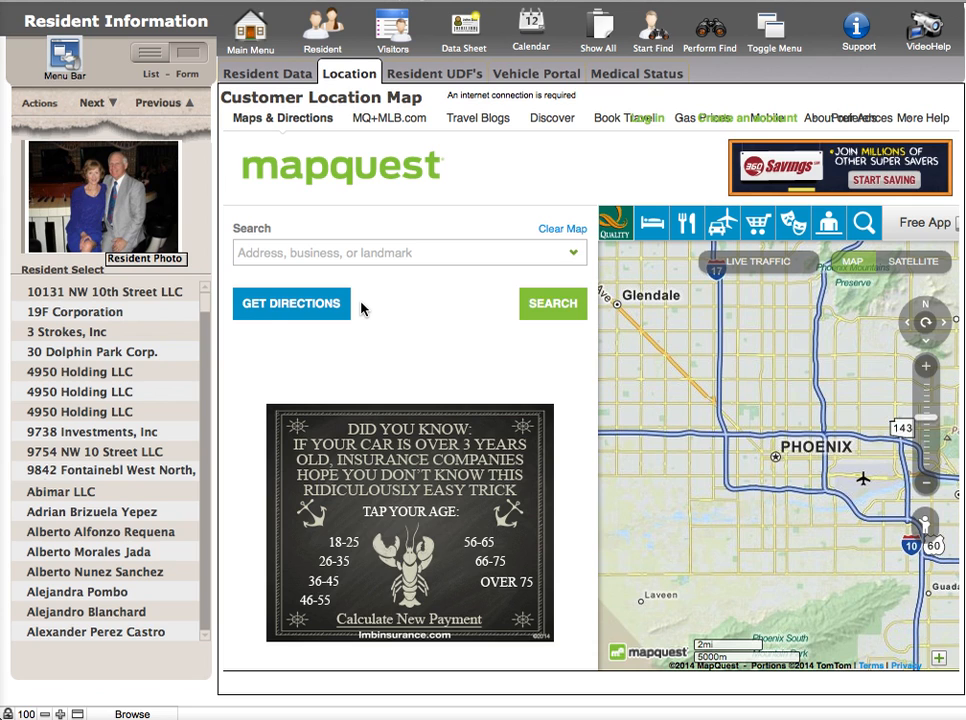
left_click(443, 76)
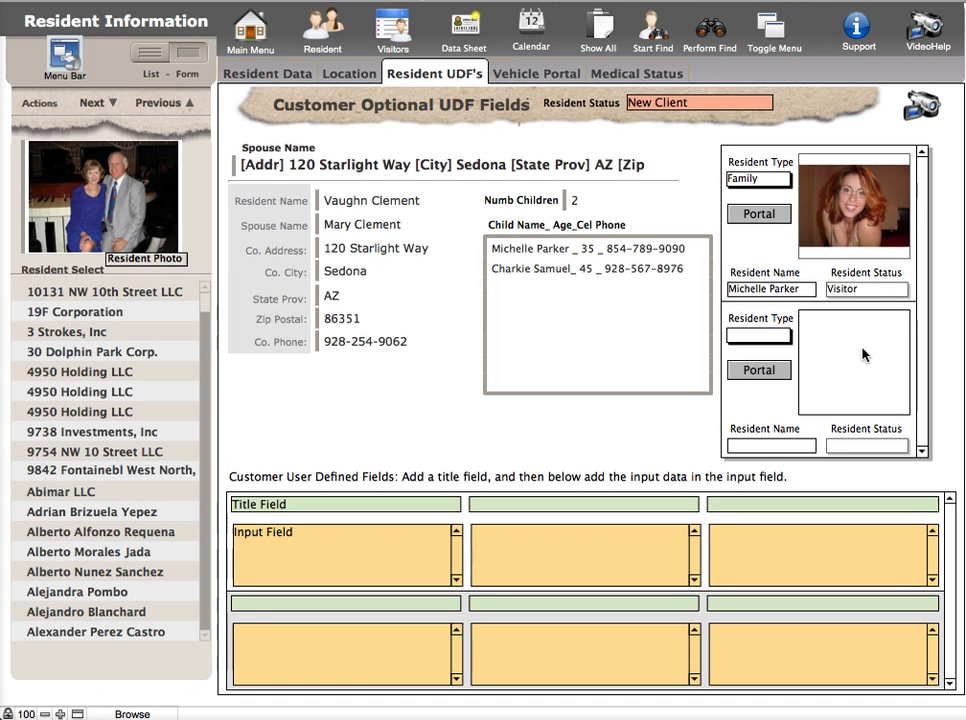
left_click_drag(922, 187, 921, 212)
right_click(838, 360)
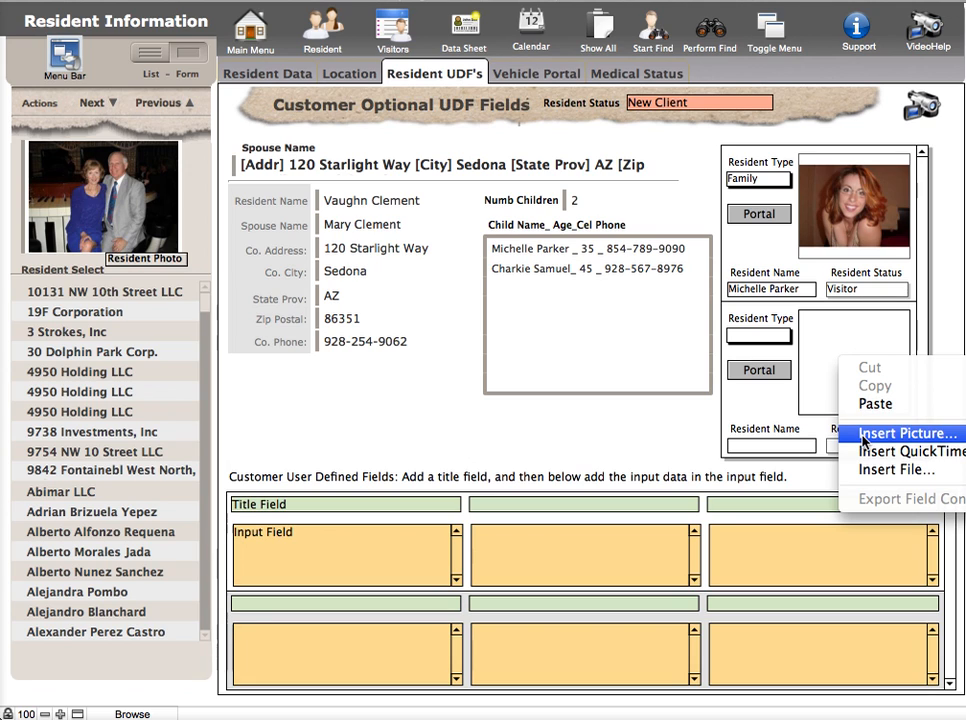
left_click(759, 413)
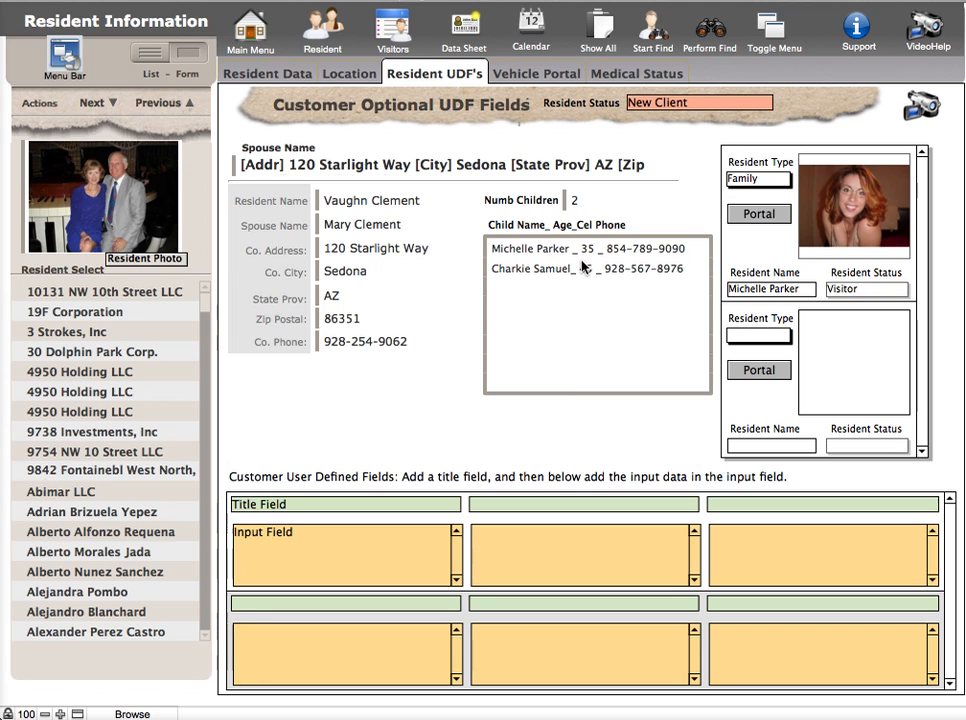
left_click(578, 199)
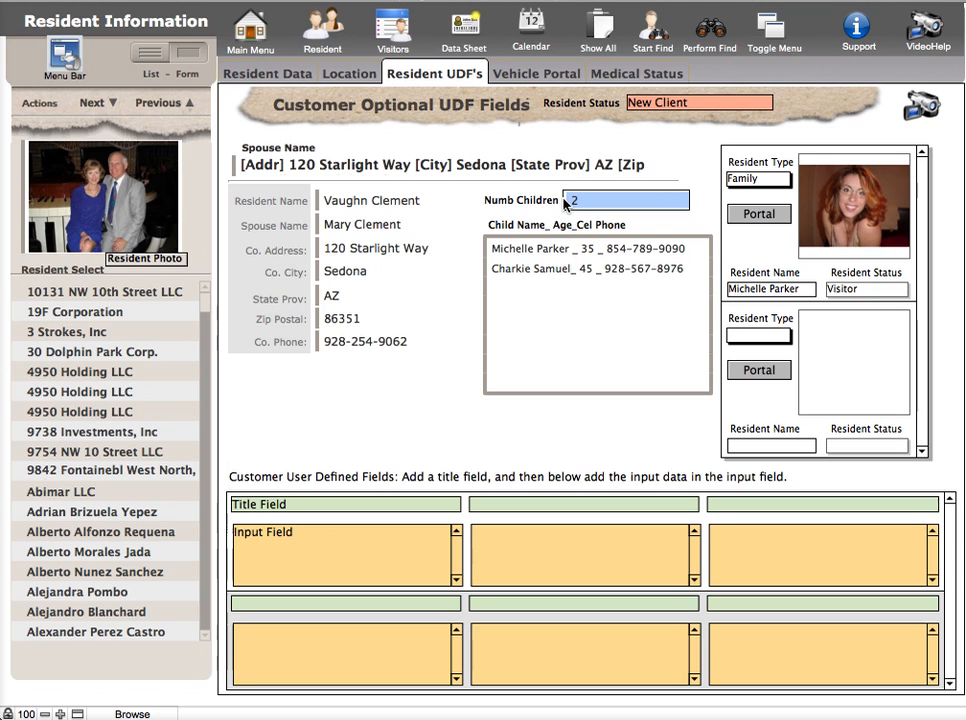
left_click(386, 454)
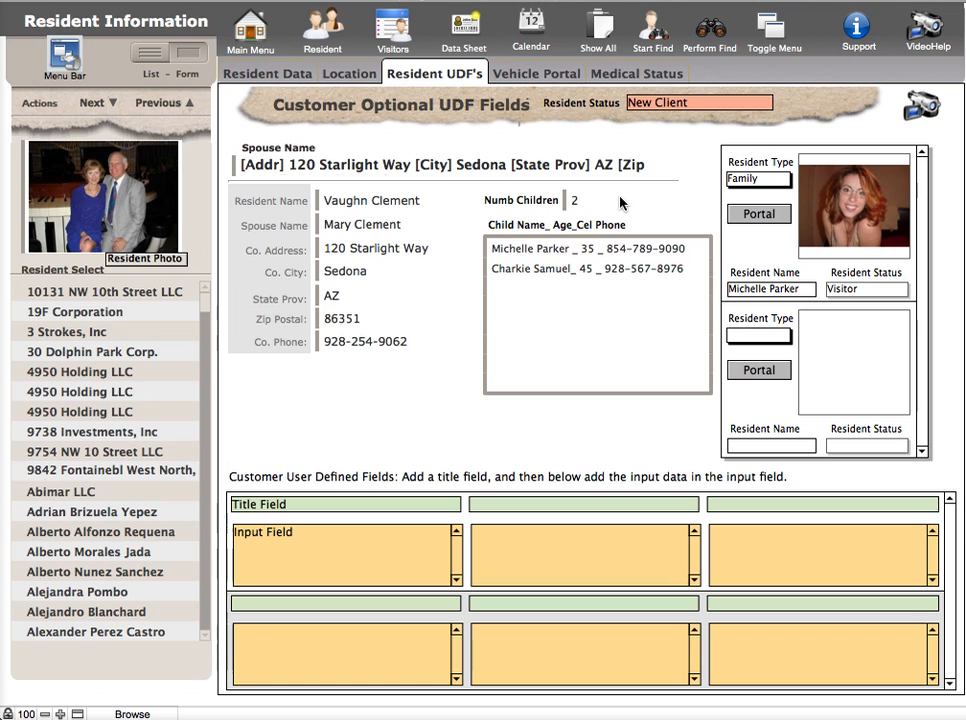
Step: Set the Resident Status to In Residents among the optional UDF fields and check it in the main resident data
left_click(663, 103)
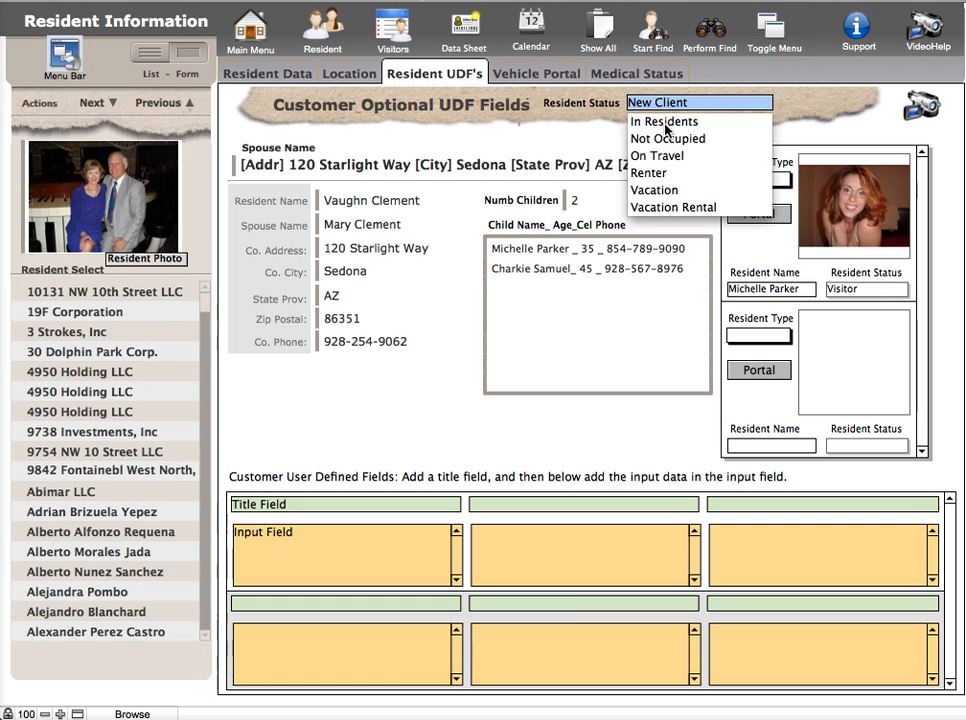
left_click(666, 123)
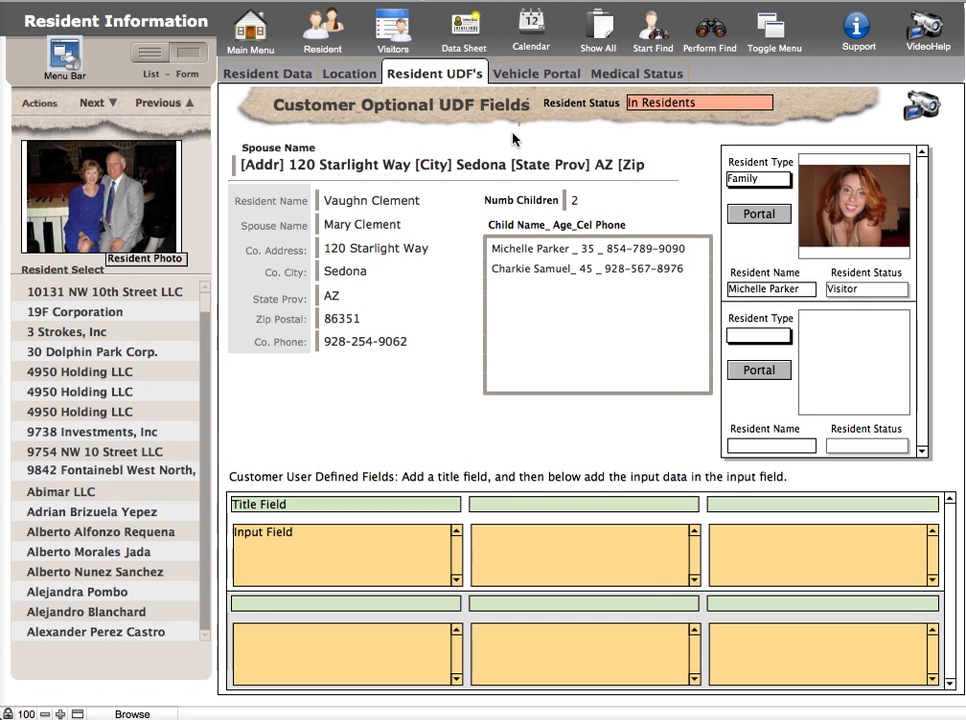
left_click(268, 73)
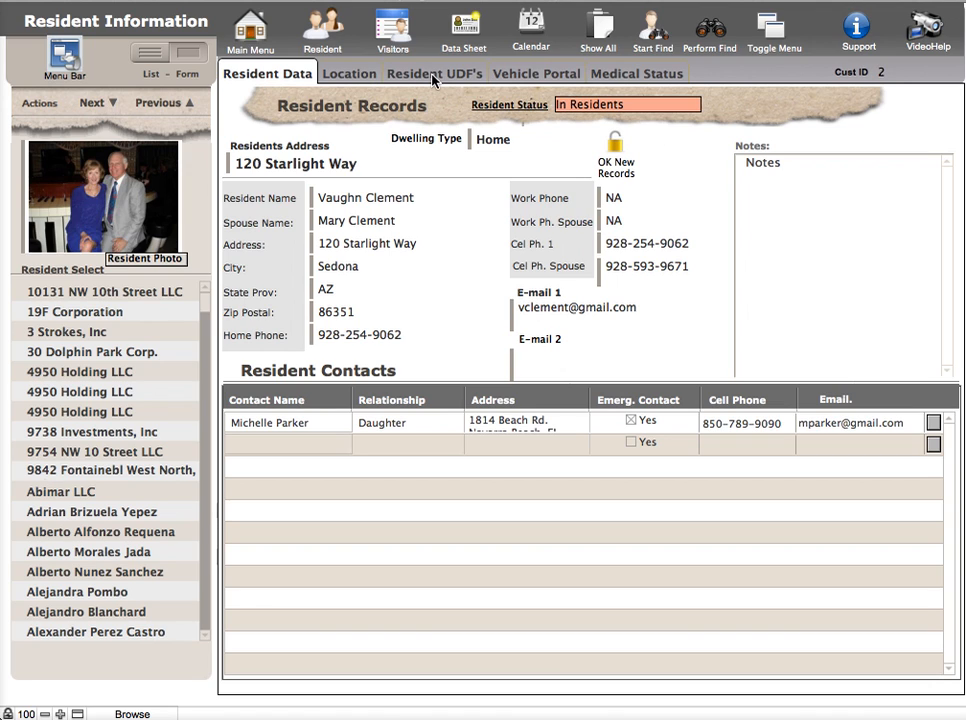
Step: View the resident's vehicle data and check the picture insertion options for the first vehicle's photo
left_click(523, 76)
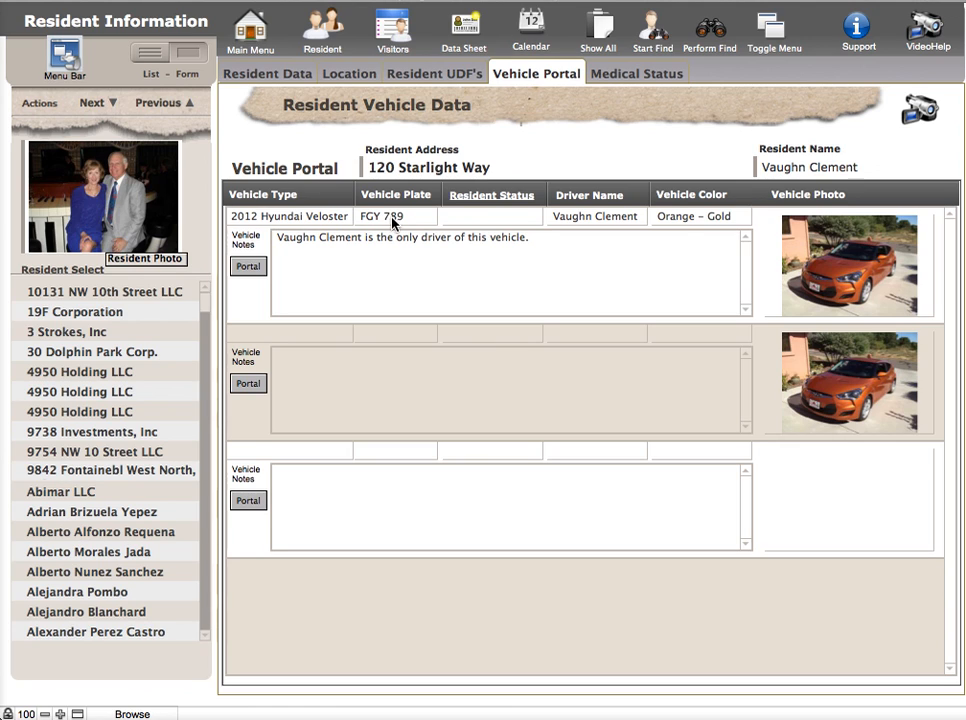
left_click(487, 215)
right_click(831, 284)
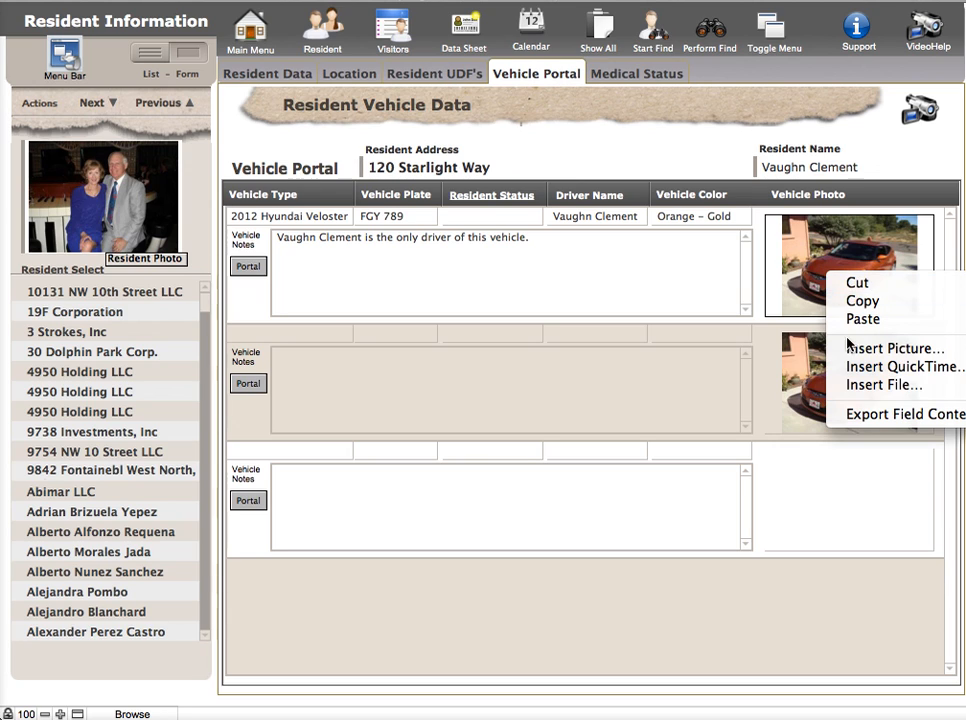
left_click(760, 291)
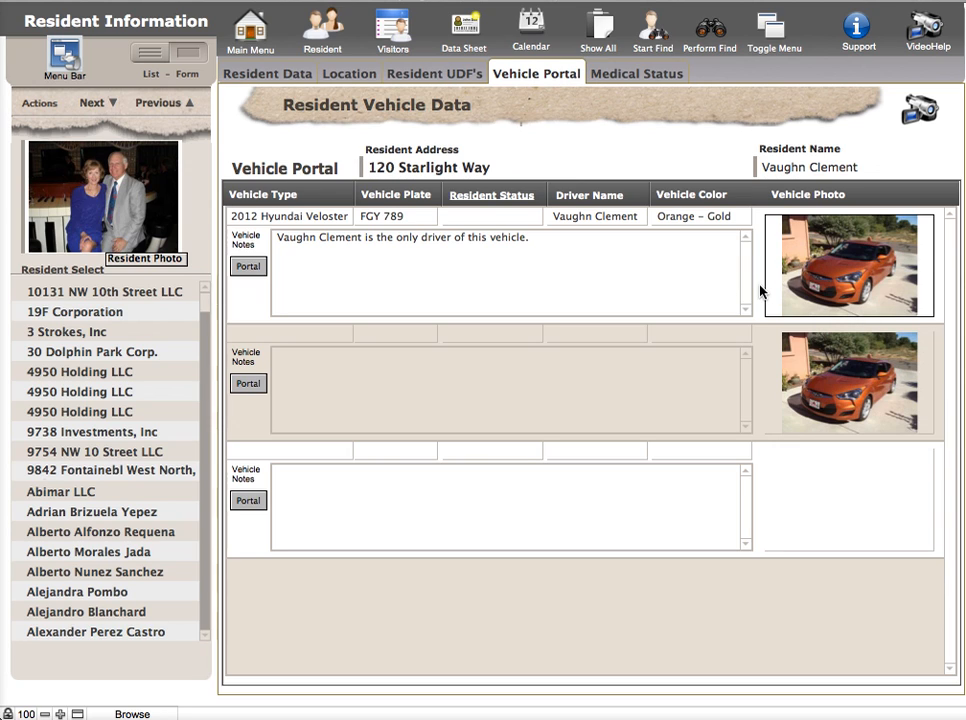
Step: Open the detailed record of the 2012 Hyundai Veloster and check the insertion options for the Vehicle Plate Photo
left_click(248, 267)
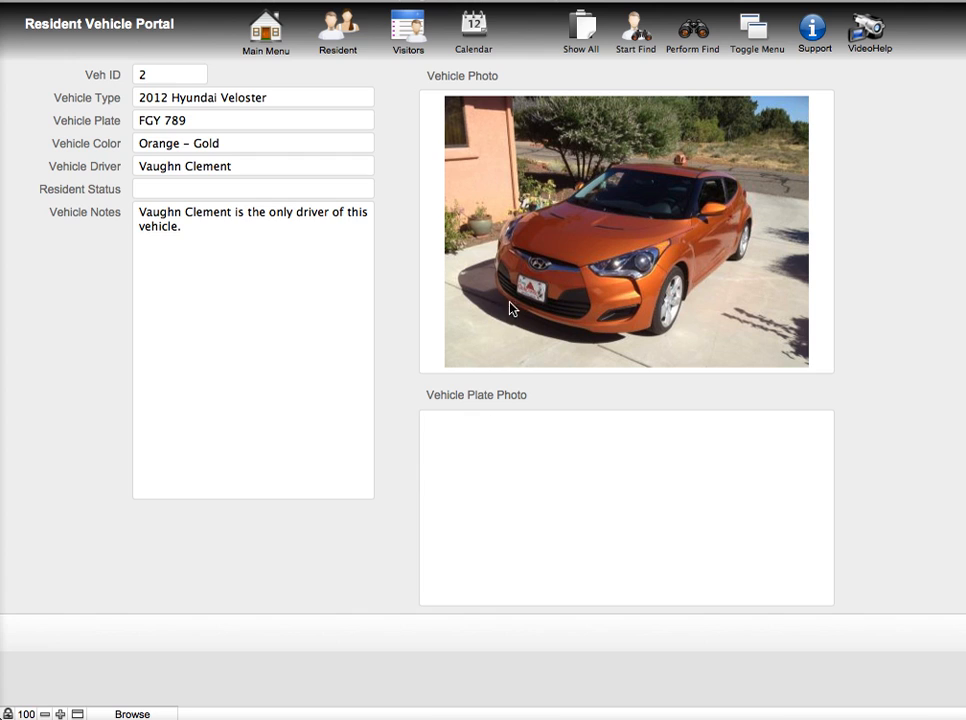
left_click(498, 451)
right_click(512, 460)
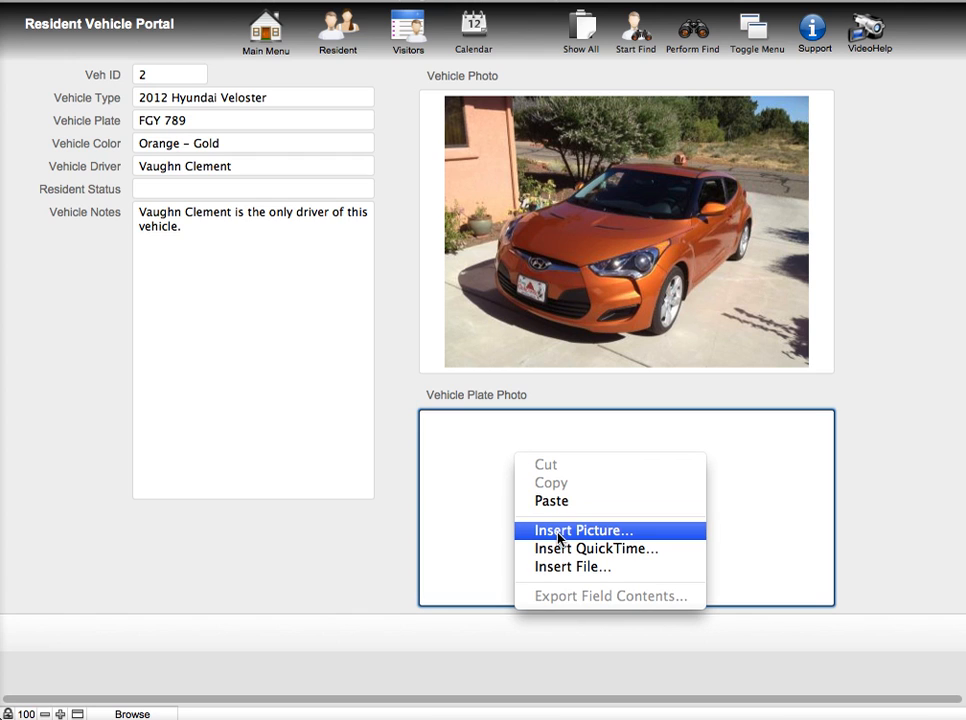
left_click(394, 459)
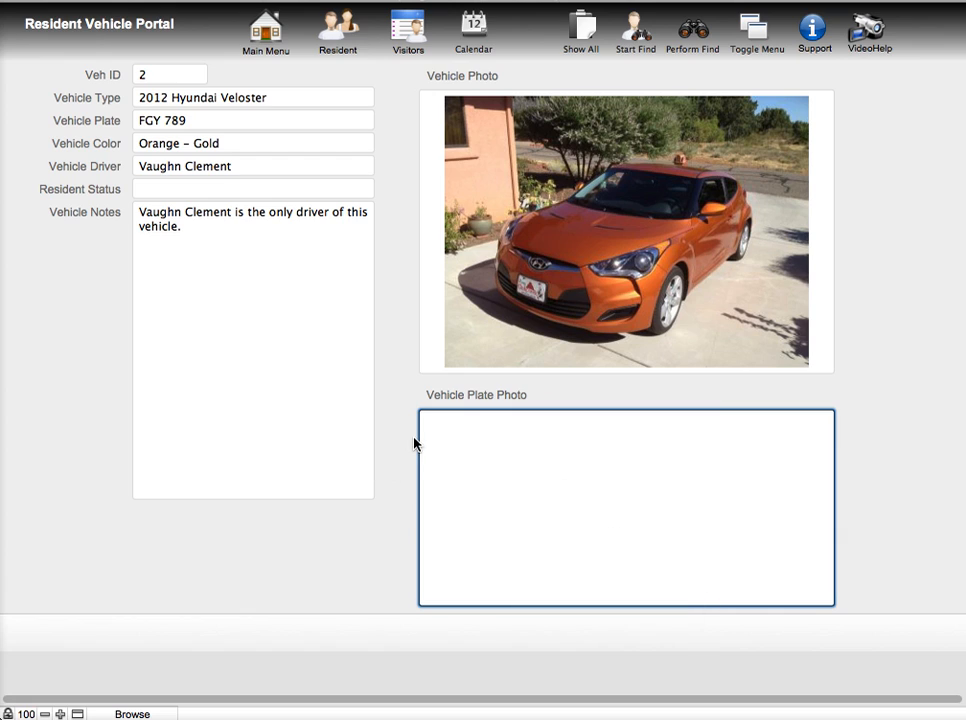
Step: Recheck the insertion options for the Vehicle Plate Photo and return to the resident's vehicle data overview
right_click(477, 441)
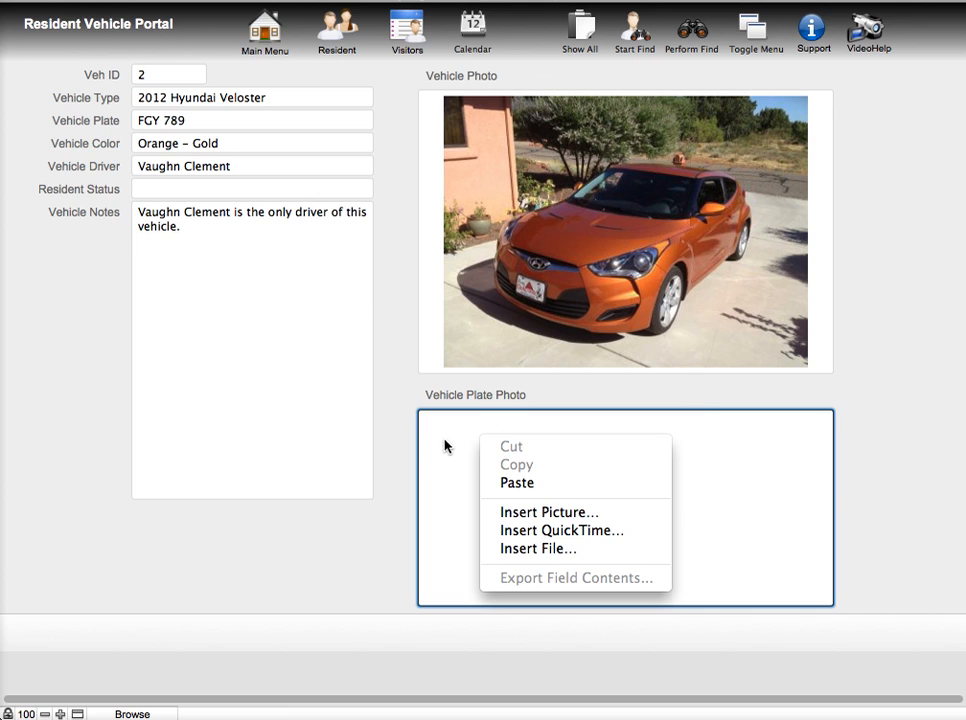
left_click(392, 420)
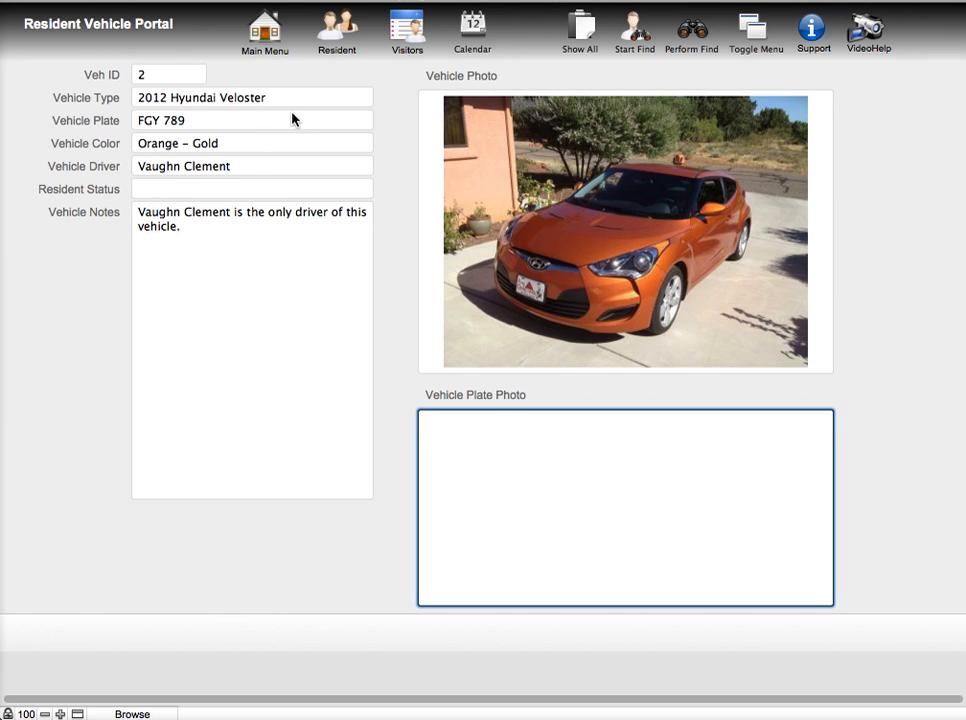
left_click(336, 32)
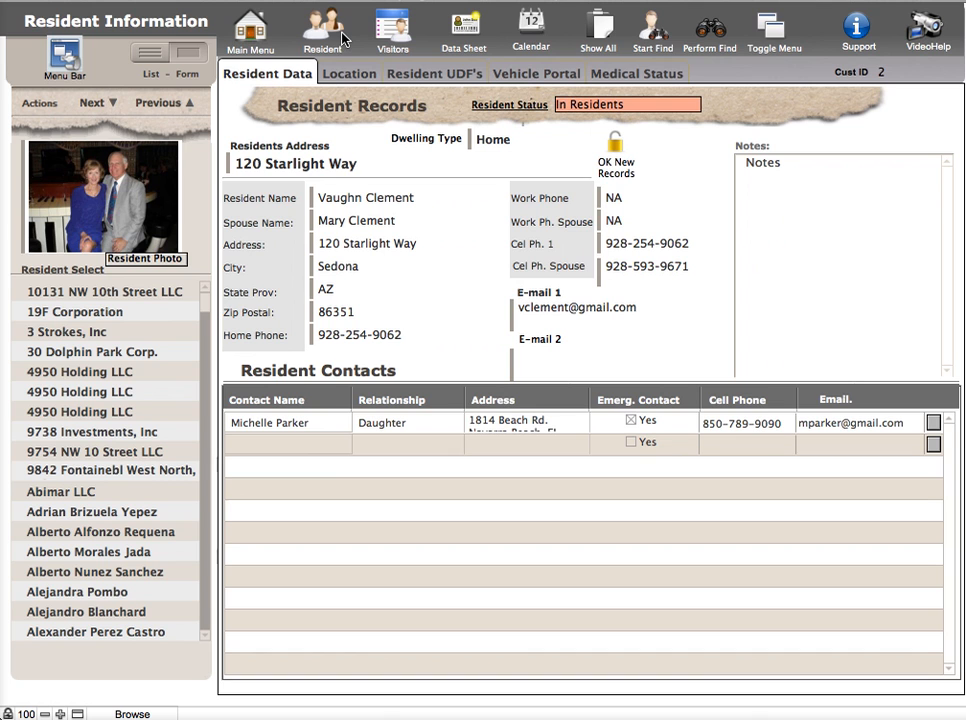
left_click(536, 75)
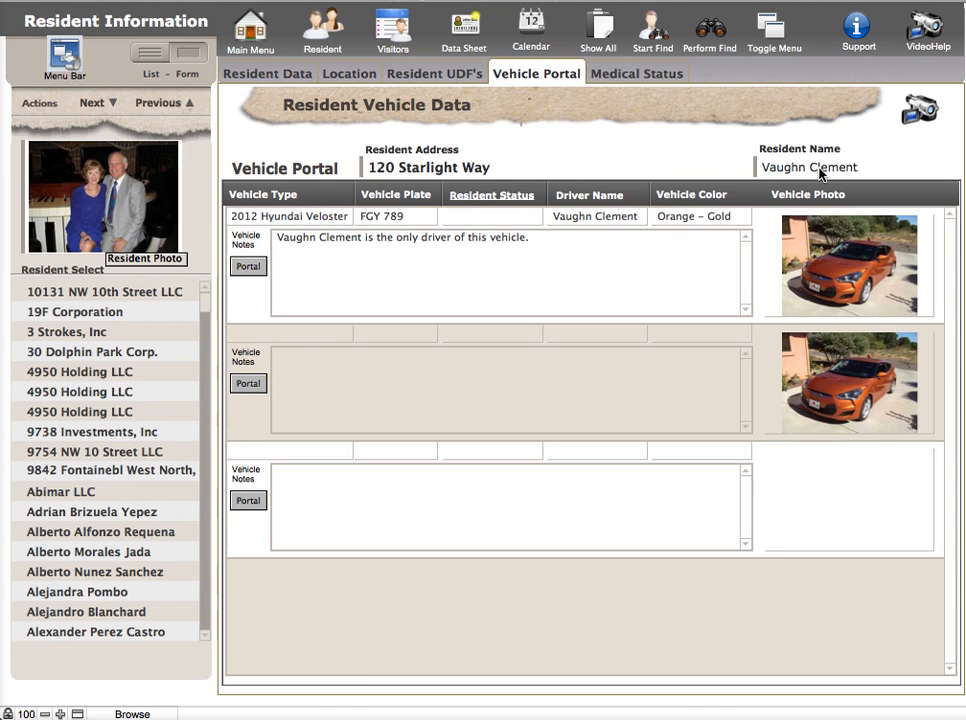
Step: View the daughter's detailed contact record and its Notes field from the Resident Contacts list, and return to the main resident data
left_click(266, 74)
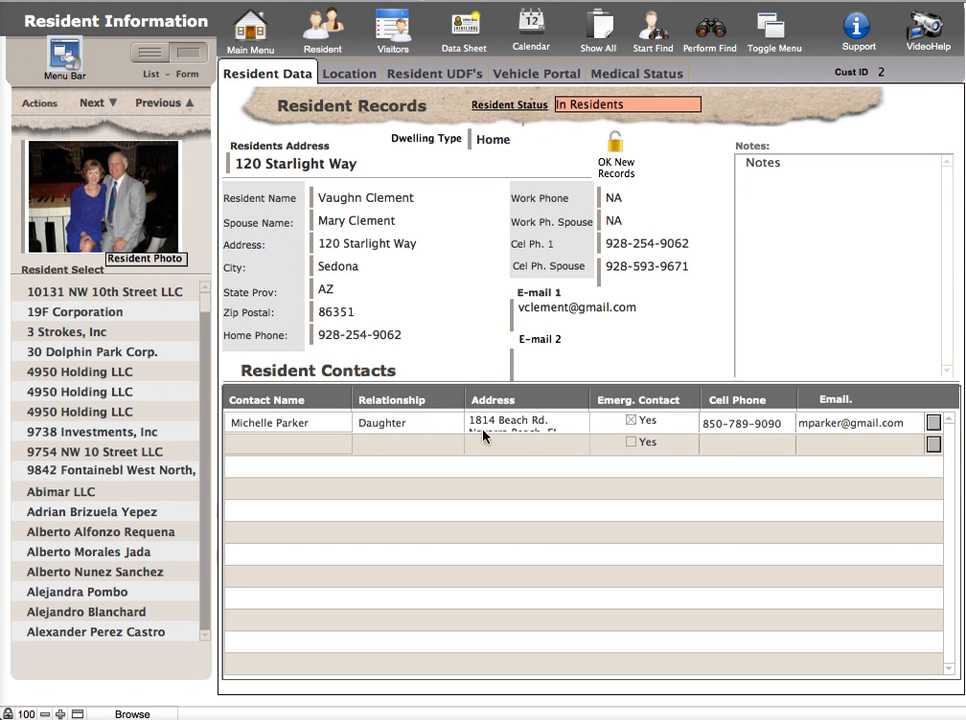
left_click(934, 428)
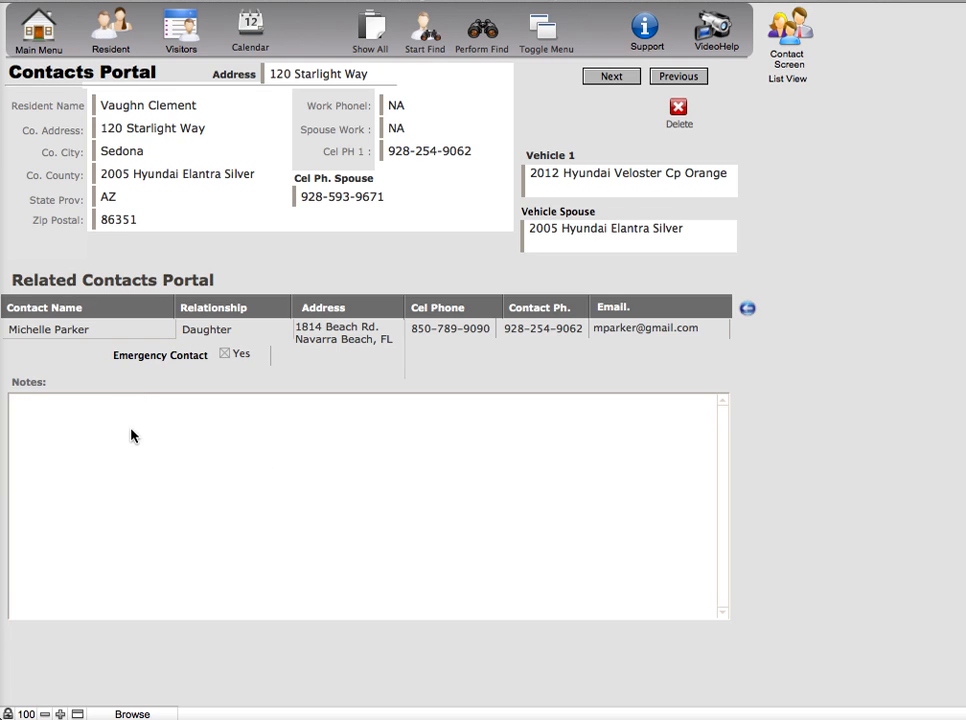
left_click(22, 420)
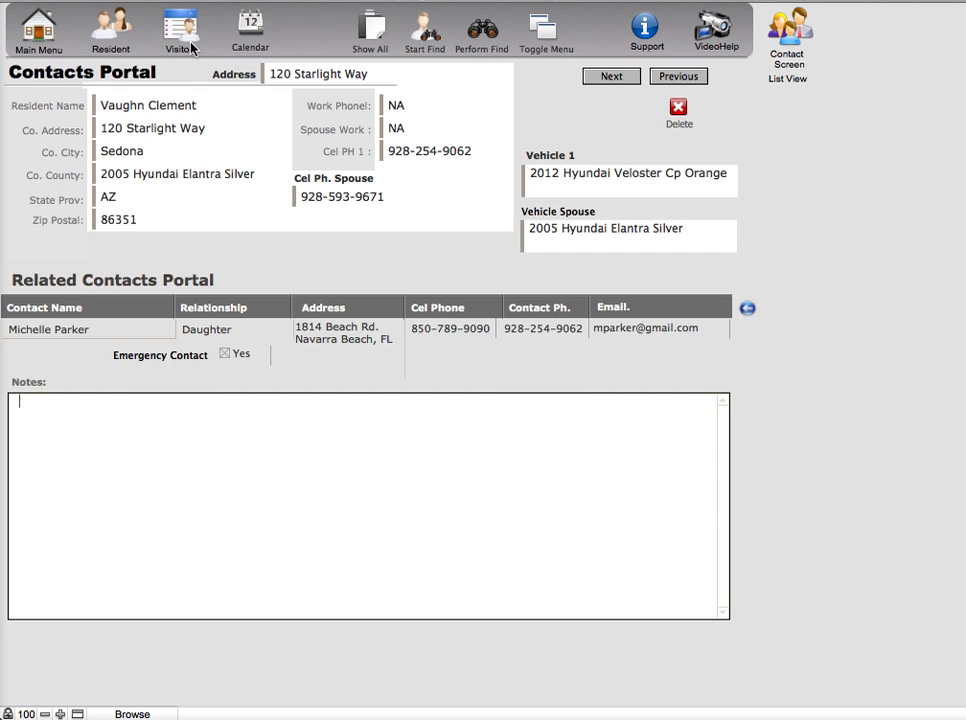
left_click(106, 42)
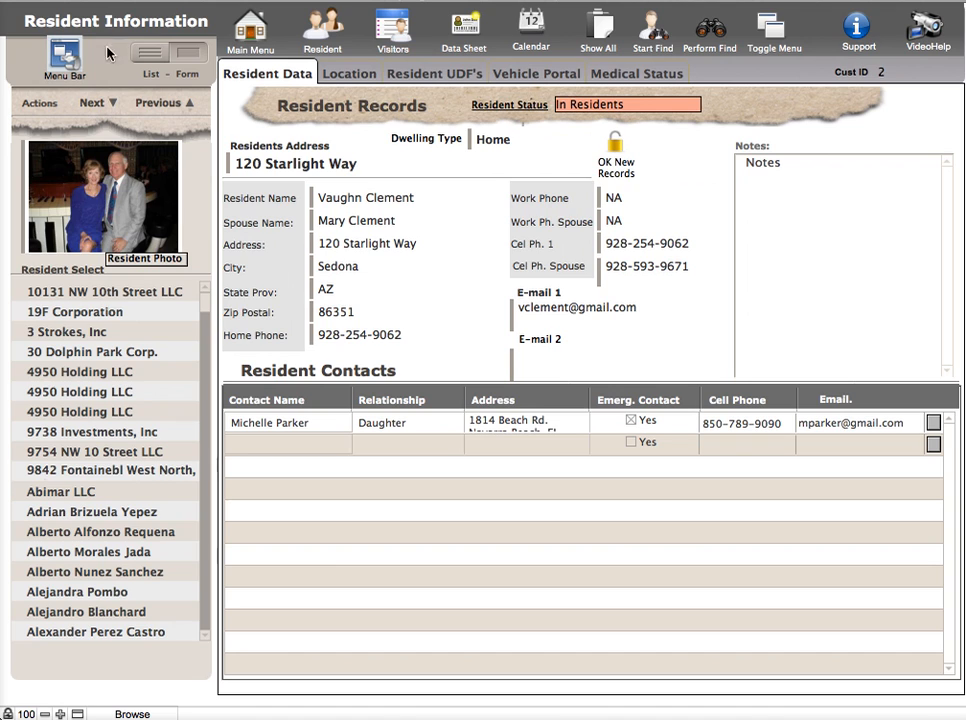
Step: Review the resident's medical information, and go to the Resident screen by way of the reports and list views menu
left_click(625, 78)
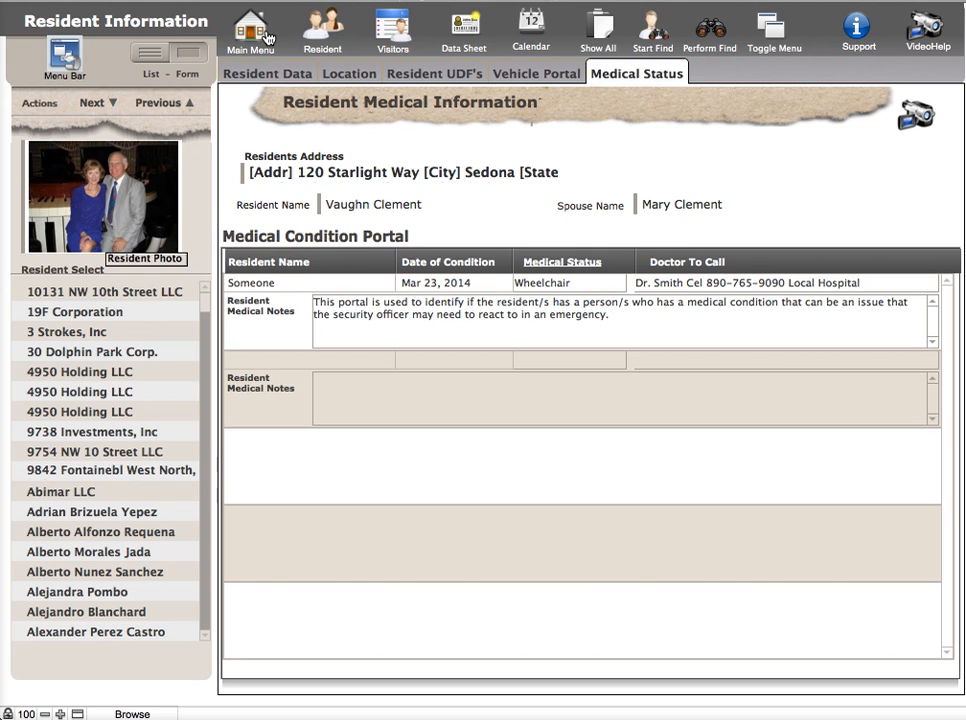
left_click(63, 58)
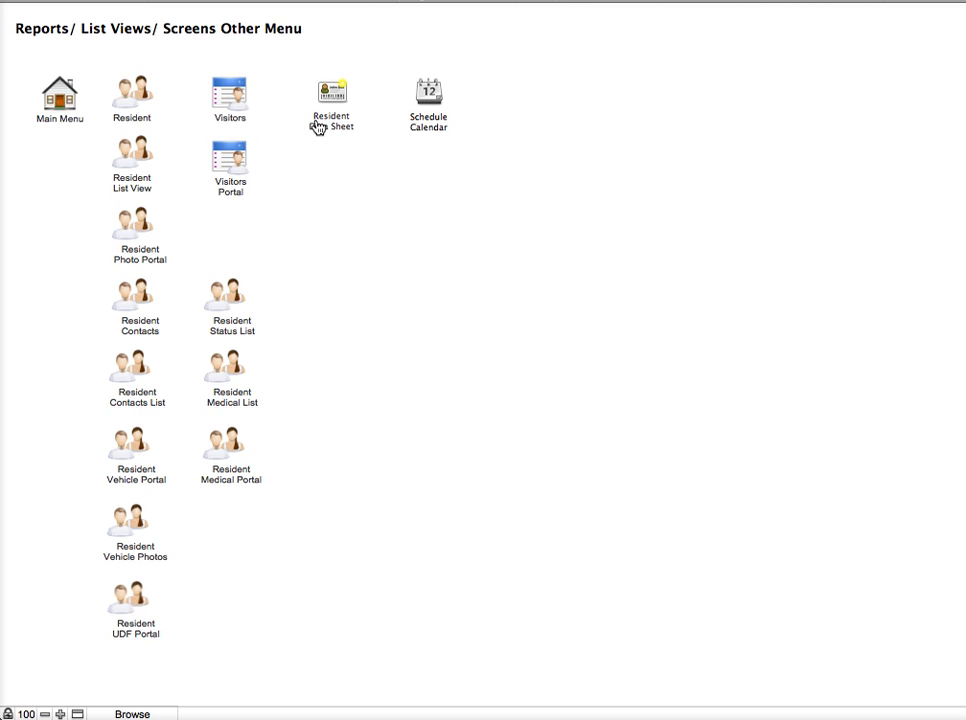
left_click(130, 103)
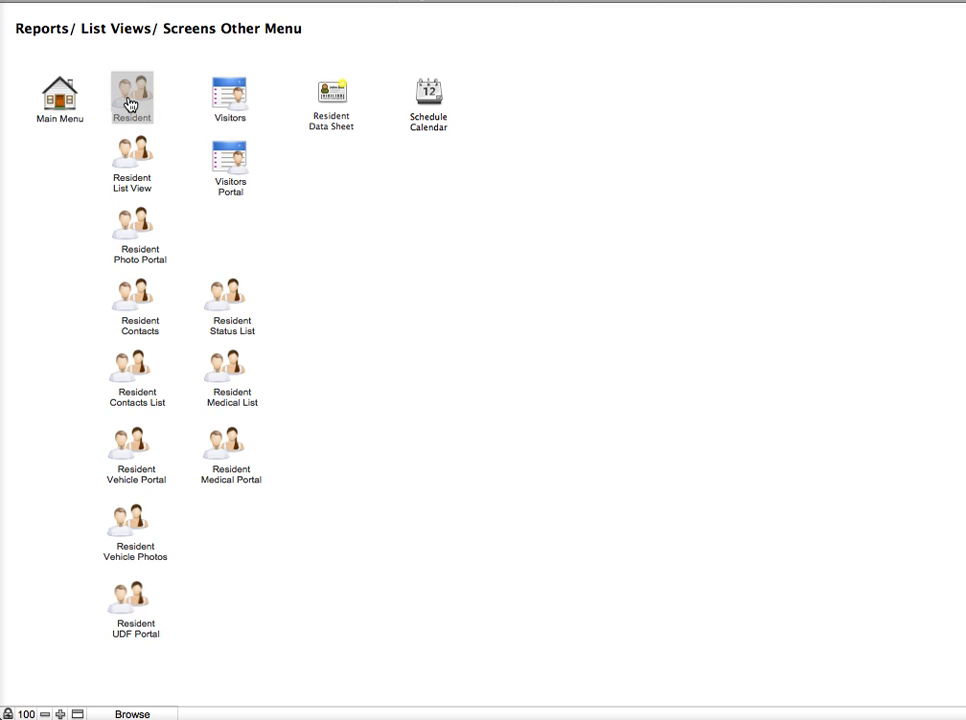